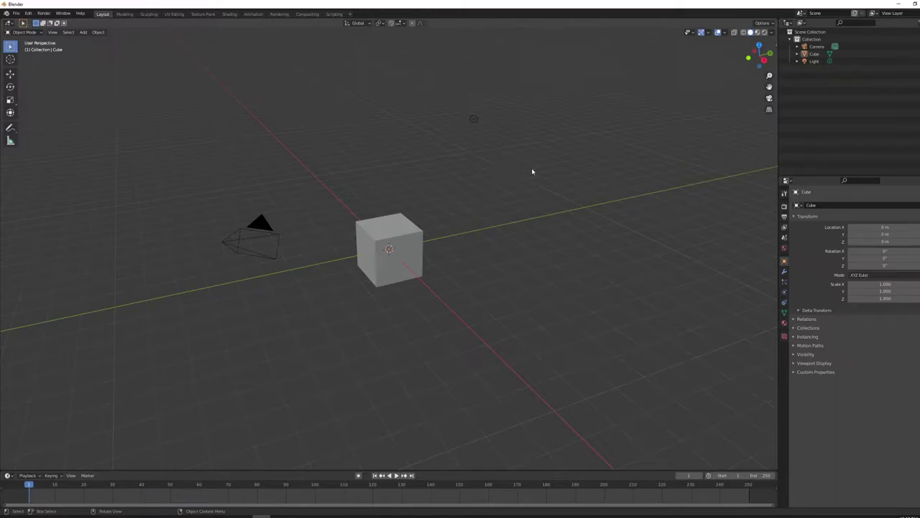
# - Select the default cube and show its values in the Transform sidebar
pyautogui.moveTo(519, 189)
pyautogui.mouseDown(button='middle')
pyautogui.moveTo(476, 197)
pyautogui.moveTo(524, 209)
pyautogui.mouseUp(button='middle')
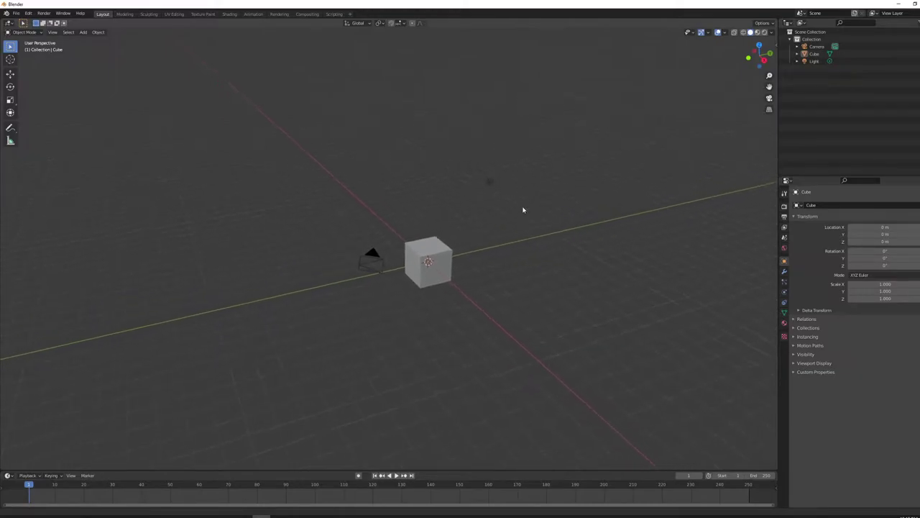
pyautogui.scroll(2, 501, 243)
pyautogui.moveTo(502, 242)
pyautogui.mouseDown(button='middle')
pyautogui.moveTo(514, 259)
pyautogui.moveTo(535, 261)
pyautogui.moveTo(404, 226)
pyautogui.mouseUp(button='middle')
pyautogui.click(405, 226)
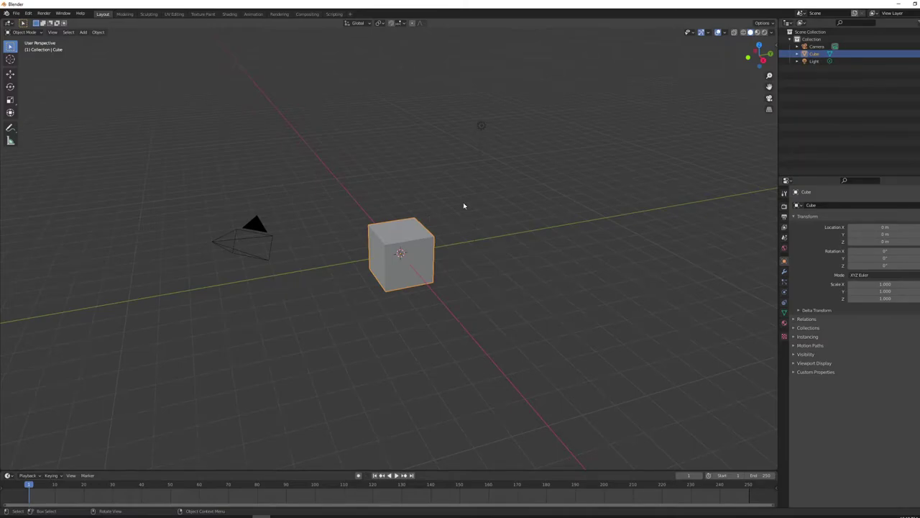
pyautogui.press('n')
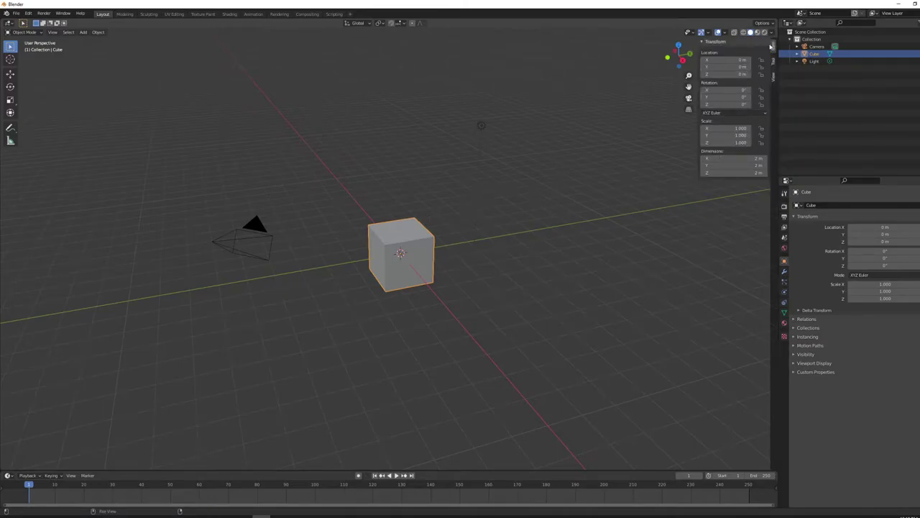
# - Set the cube's Scale X, Y and Z to 5, then hide the sidebar
pyautogui.click(734, 127)
pyautogui.write('5')
pyautogui.press('Tab')
pyautogui.write('5')
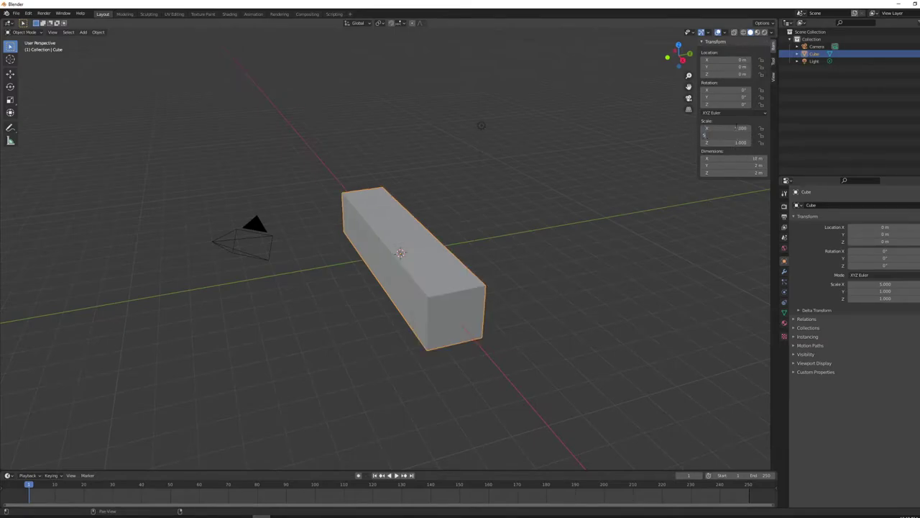
pyautogui.press('Tab')
pyautogui.write('5')
pyautogui.press('Tab')
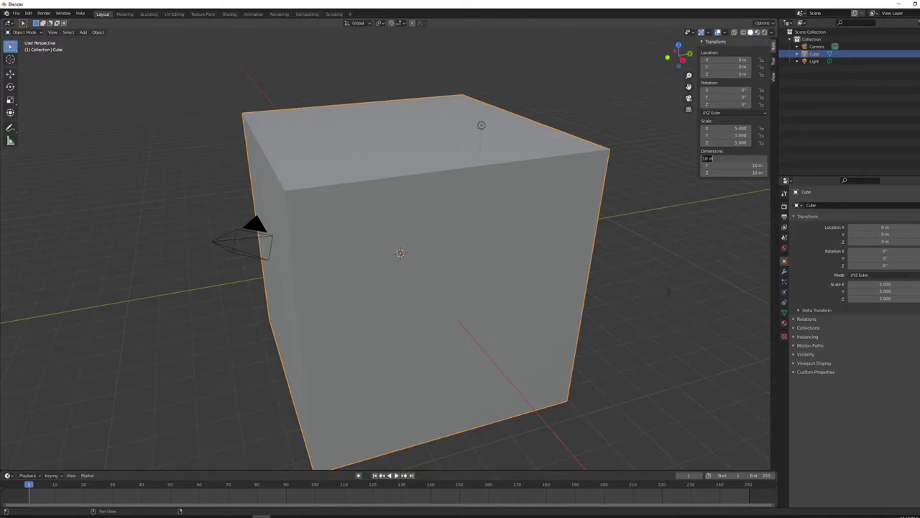
pyautogui.press('Return')
pyautogui.press('n')
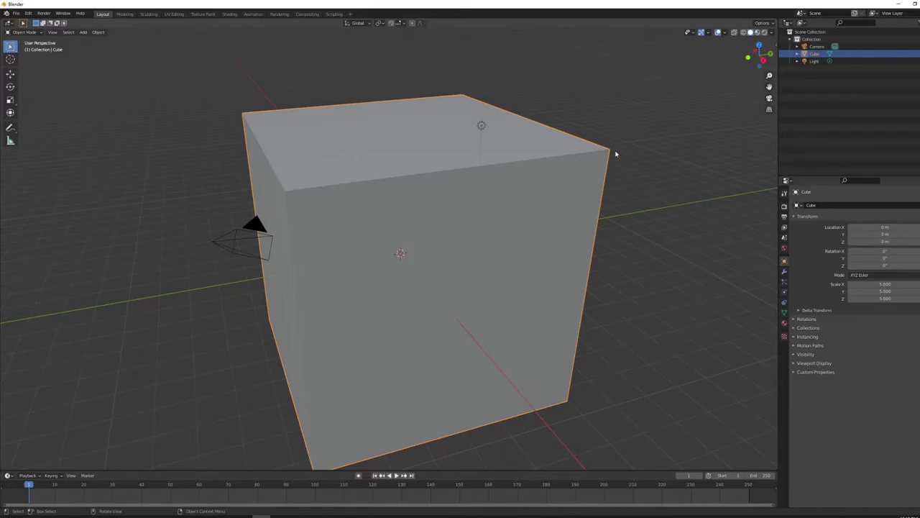
# - Switch to front orthographic view and try a vertical move, cancelling it
pyautogui.press('KP_1')
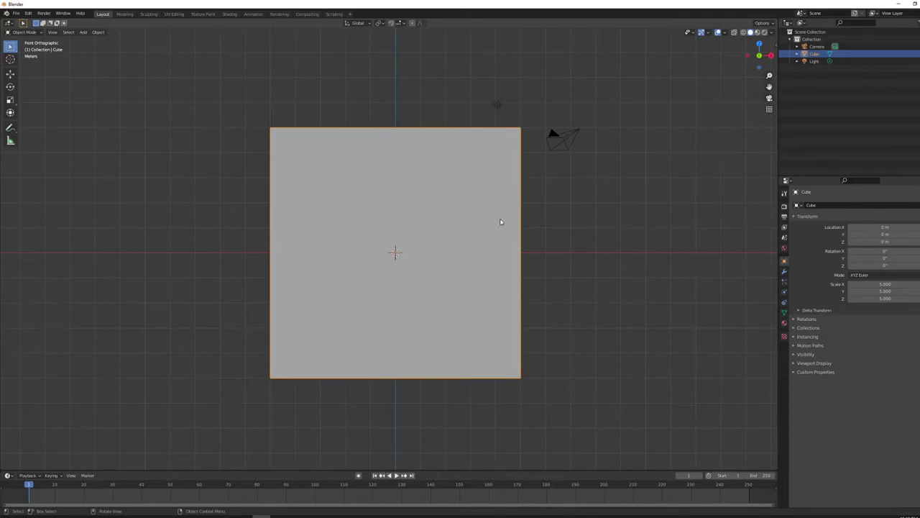
pyautogui.press('g')
pyautogui.press('z')
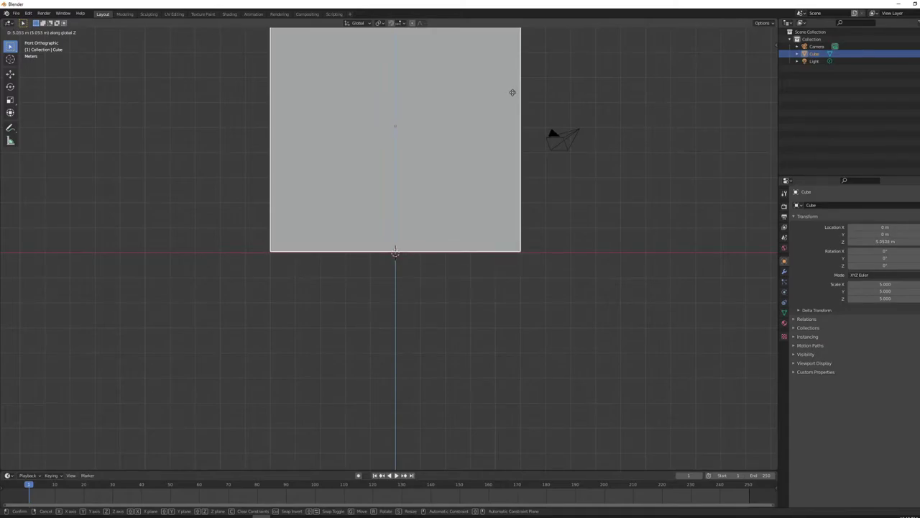
pyautogui.press('Escape')
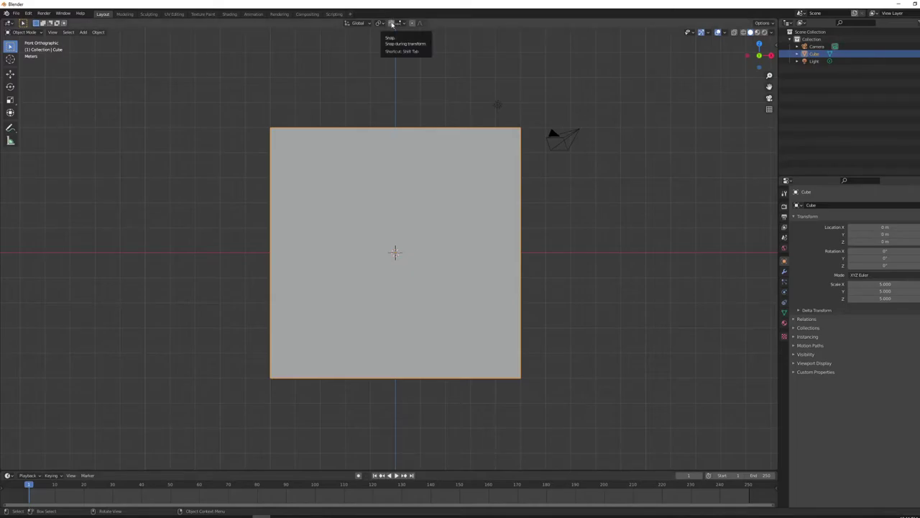
# - With snapping enabled, move the cube 5 m up Z onto the ground grid
pyautogui.click(392, 24)
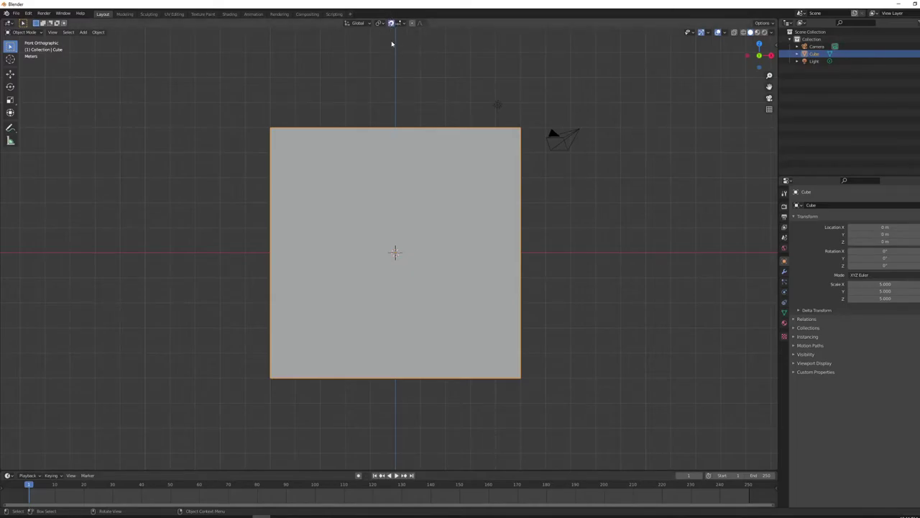
pyautogui.press('g')
pyautogui.press('z')
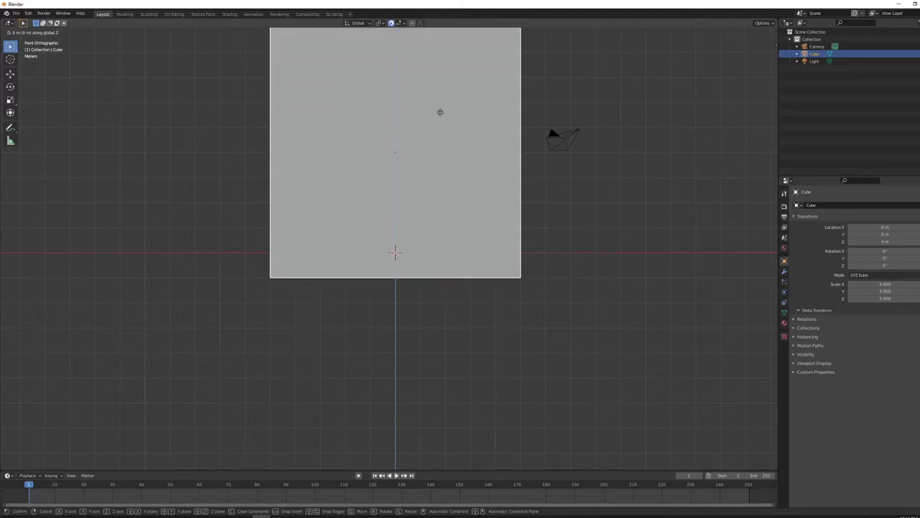
pyautogui.click(440, 92)
pyautogui.moveTo(453, 115)
pyautogui.mouseDown(button='middle')
pyautogui.moveTo(623, 207)
pyautogui.moveTo(566, 229)
pyautogui.moveTo(524, 224)
pyautogui.moveTo(503, 273)
pyautogui.moveTo(513, 255)
pyautogui.mouseUp(button='middle')
pyautogui.scroll(-4, 524, 224)
pyautogui.scroll(-1, 493, 271)
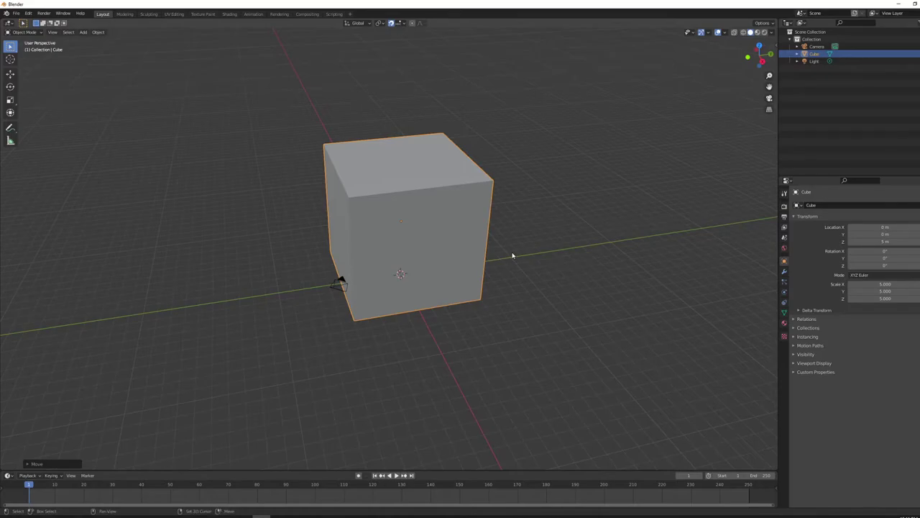
# - Duplicate the cube as Cube.001 and shift it 1 m along X, Y and Z
pyautogui.hotkey('shift', 'd')
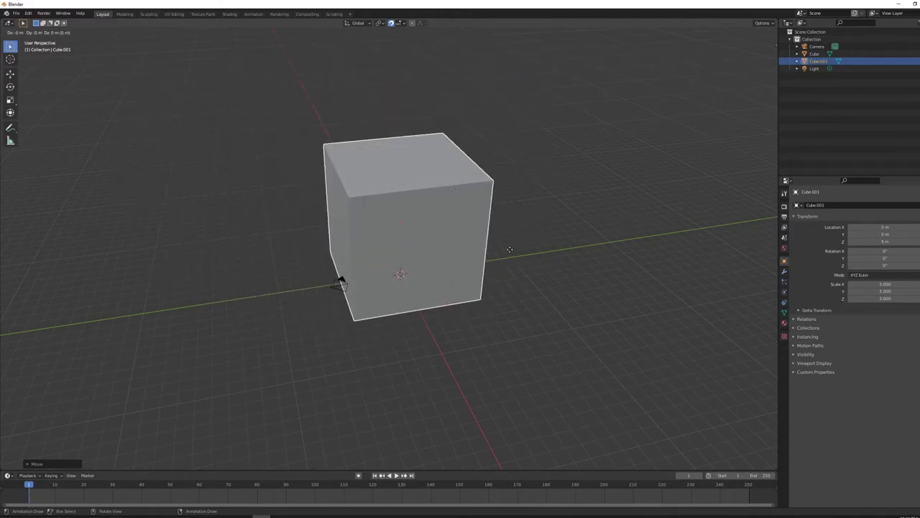
pyautogui.press('x')
pyautogui.click(517, 257)
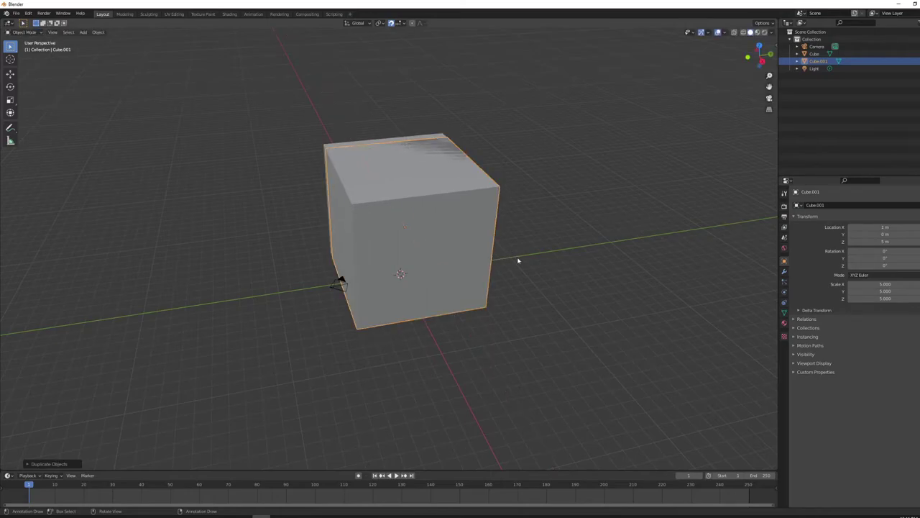
pyautogui.press('g')
pyautogui.press('y')
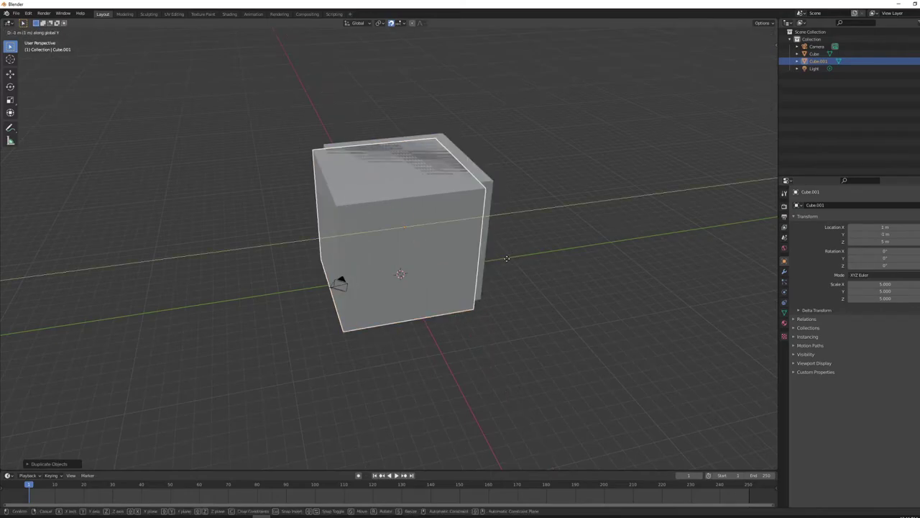
pyautogui.click(507, 258)
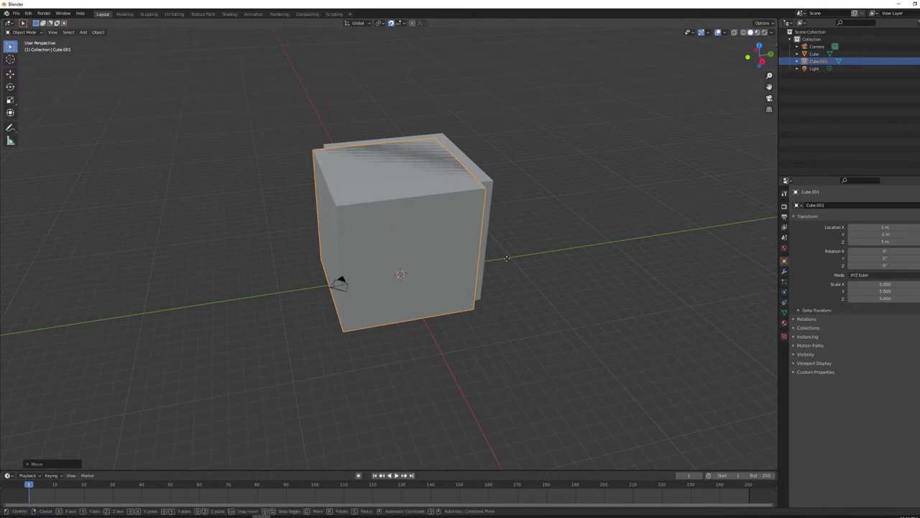
pyautogui.press('g')
pyautogui.press('z')
pyautogui.click(507, 258)
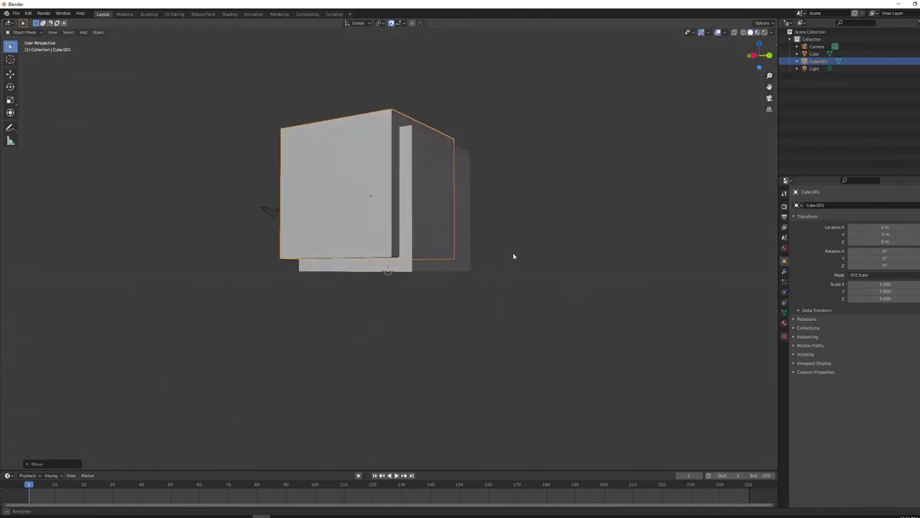
pyautogui.moveTo(513, 256)
pyautogui.mouseDown(button='middle')
pyautogui.moveTo(492, 284)
pyautogui.moveTo(559, 312)
pyautogui.moveTo(655, 267)
pyautogui.moveTo(643, 247)
pyautogui.moveTo(532, 273)
pyautogui.moveTo(515, 287)
pyautogui.moveTo(541, 284)
pyautogui.moveTo(532, 254)
pyautogui.mouseUp(button='middle')
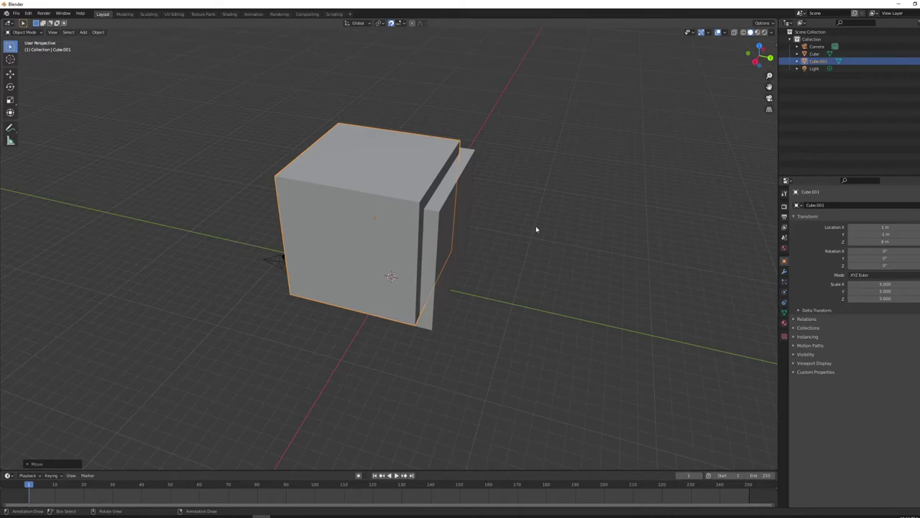
# - Add a Boolean Difference modifier to the big cube using Cube.001, and apply it
pyautogui.hotkey('alt', 'a')
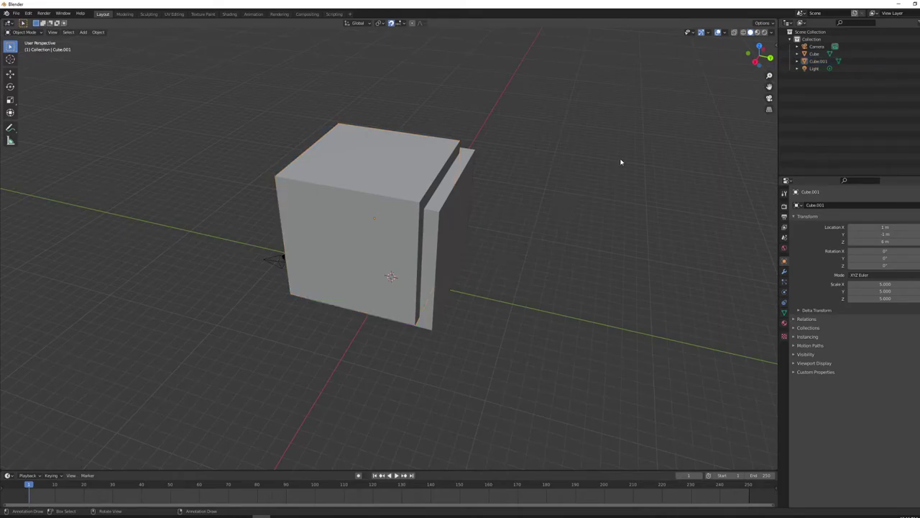
pyautogui.click(461, 217)
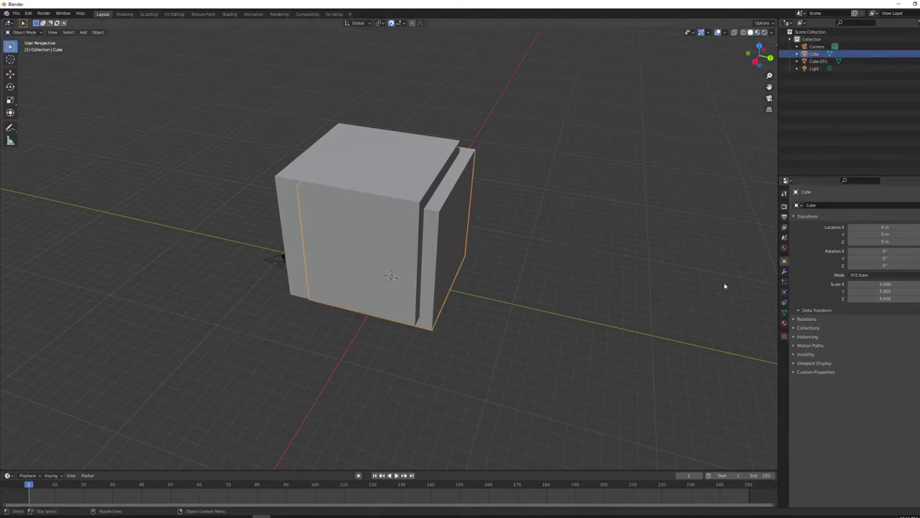
pyautogui.click(784, 273)
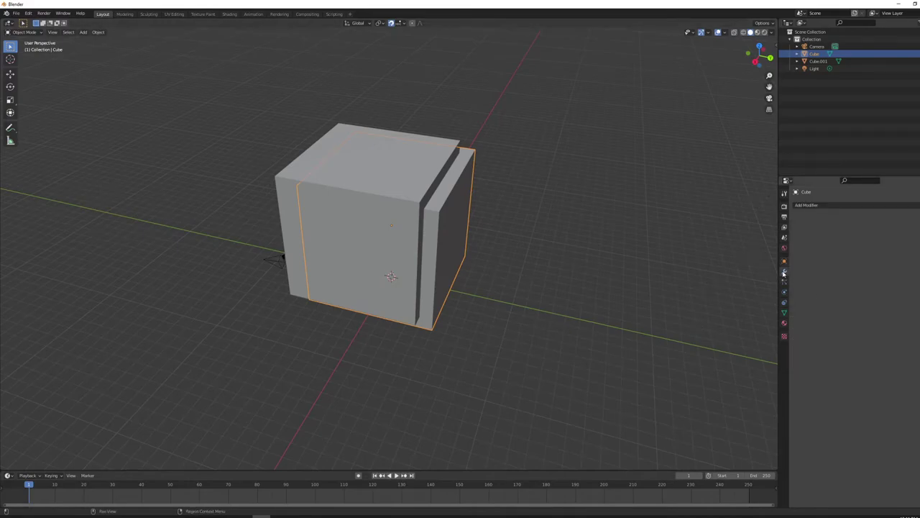
pyautogui.click(816, 206)
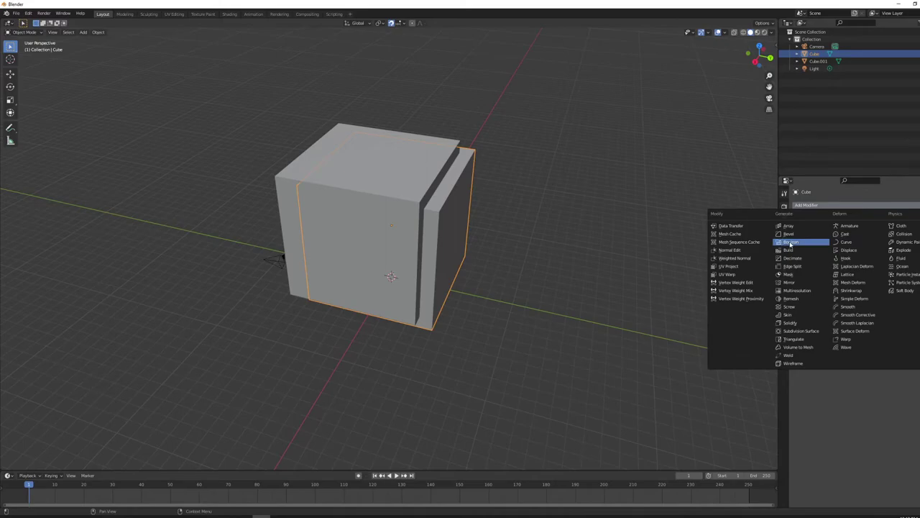
pyautogui.click(791, 243)
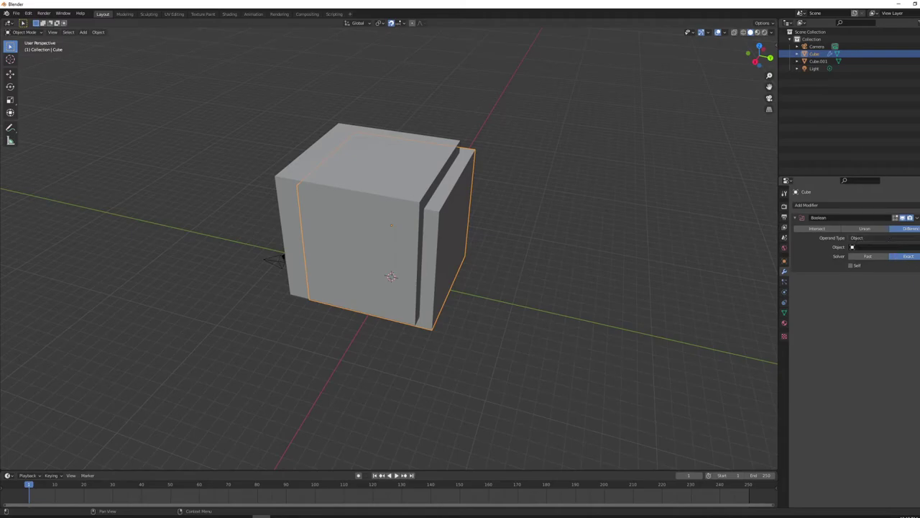
pyautogui.click(915, 247)
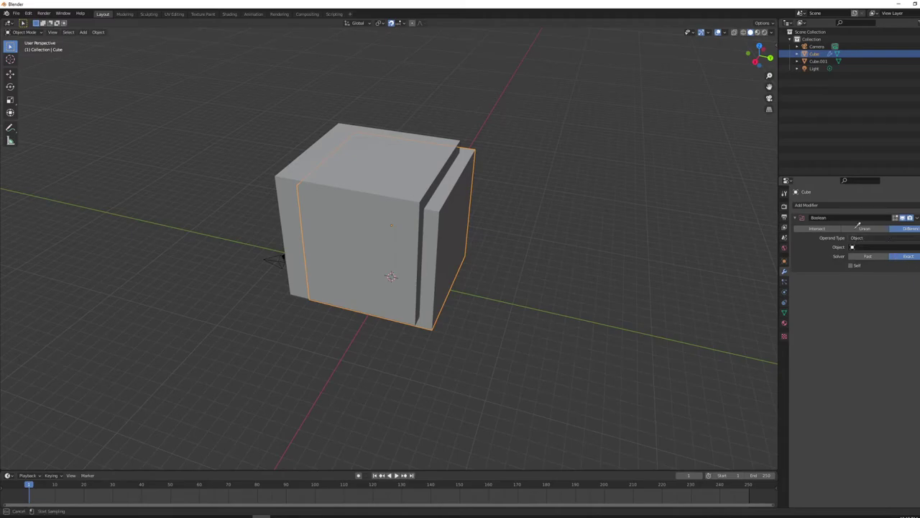
pyautogui.click(290, 180)
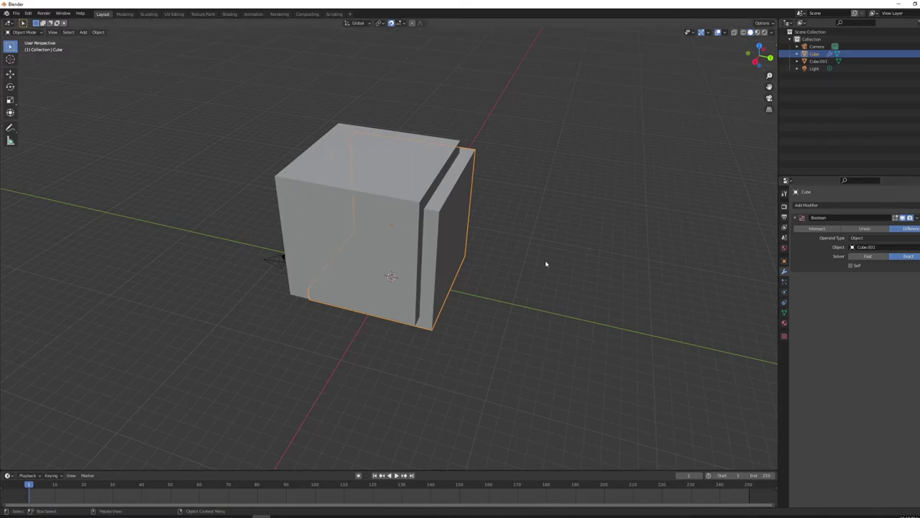
pyautogui.click(917, 218)
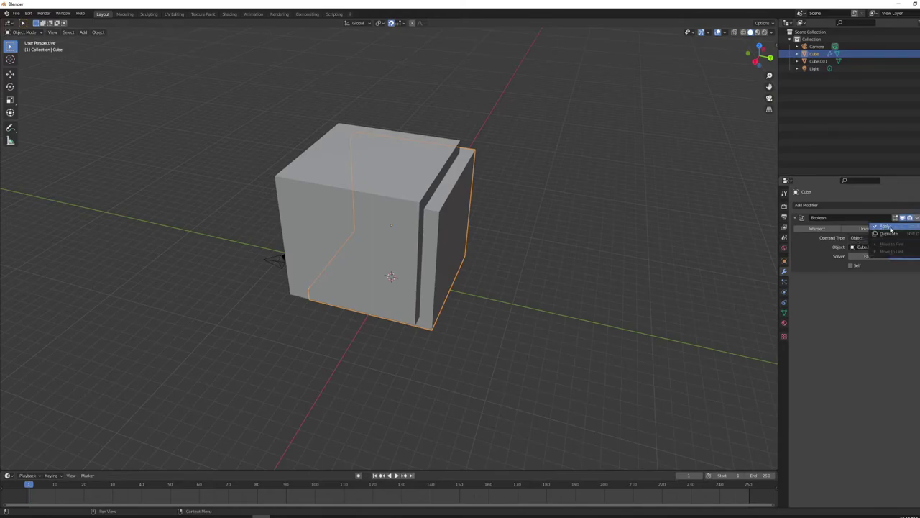
pyautogui.click(896, 227)
# - Move the Cube.001 cutter aside and delete it
pyautogui.click(356, 178)
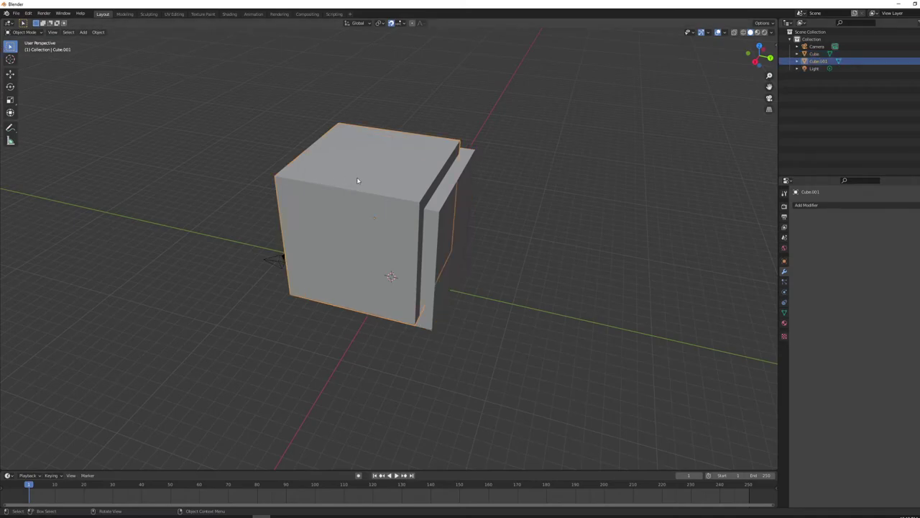
pyautogui.moveTo(335, 189); pyautogui.dragTo(130, 139)
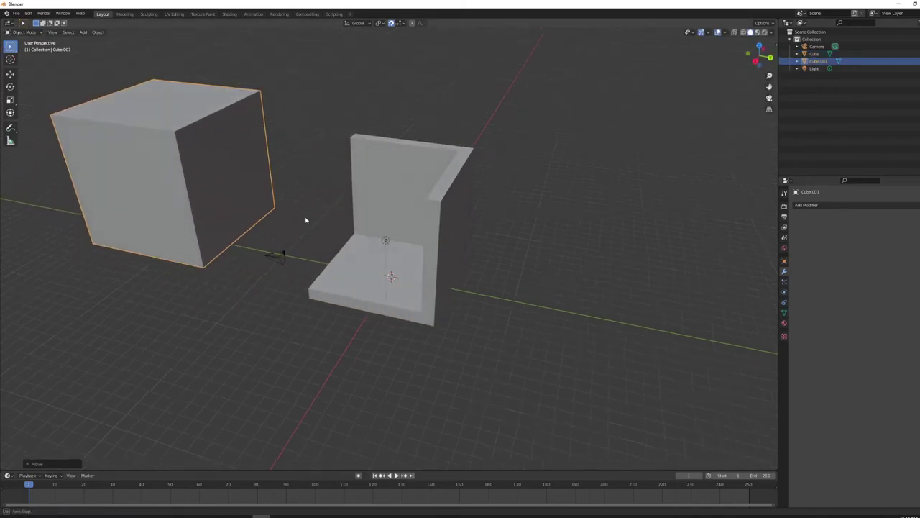
pyautogui.moveTo(307, 219)
pyautogui.mouseDown(button='middle')
pyautogui.moveTo(345, 185)
pyautogui.moveTo(357, 211)
pyautogui.moveTo(309, 233)
pyautogui.moveTo(259, 228)
pyautogui.moveTo(341, 221)
pyautogui.moveTo(324, 207)
pyautogui.mouseUp(button='middle')
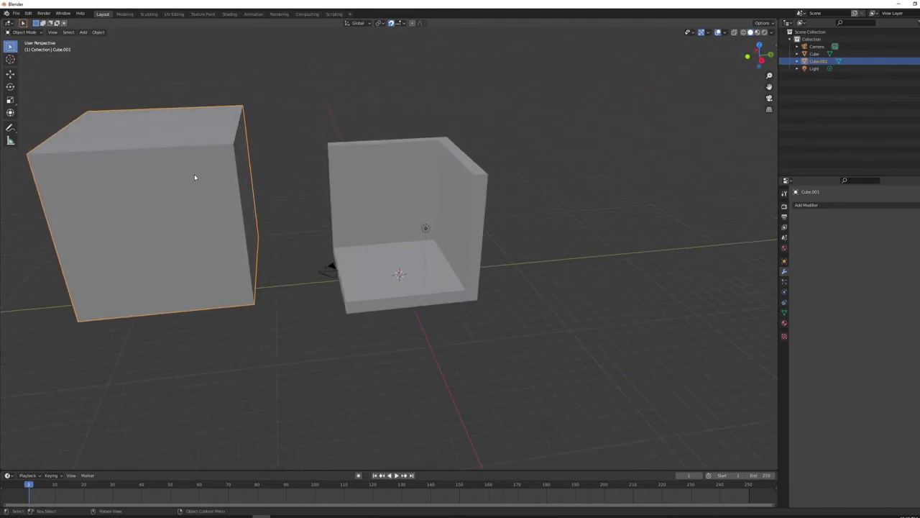
pyautogui.press('x')
pyautogui.click(138, 186)
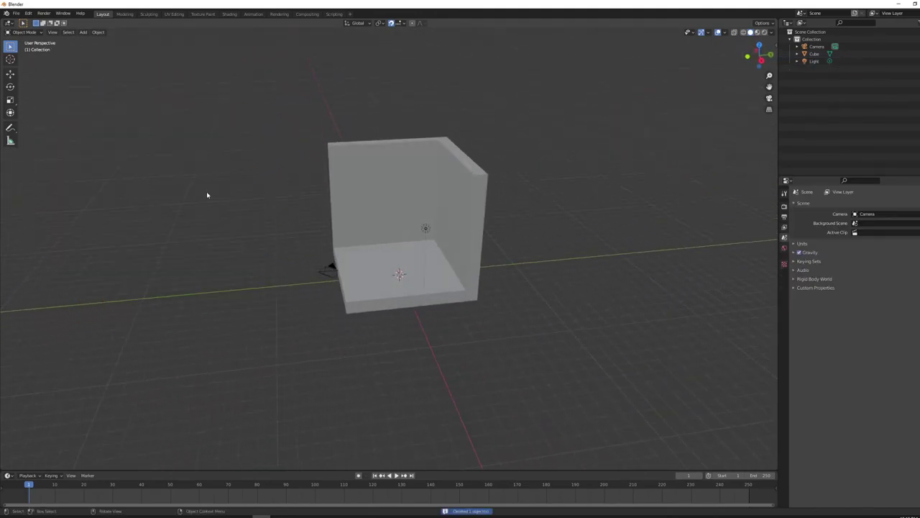
# - Orbit to an isometric angle looking into the open corner of the shell
pyautogui.scroll(-1, 432, 239)
pyautogui.moveTo(478, 247); pyautogui.dragTo(454, 246, button='middle')
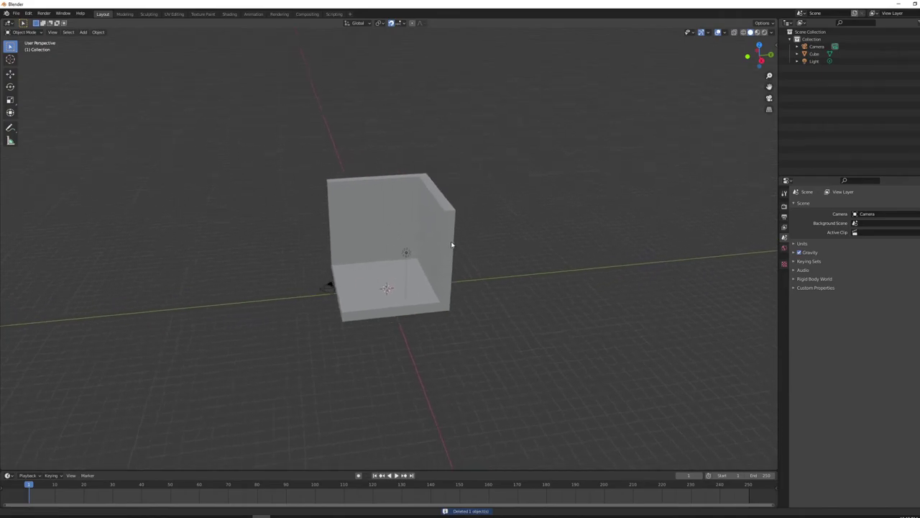
pyautogui.scroll(5, 453, 246)
pyautogui.press('KP_0')
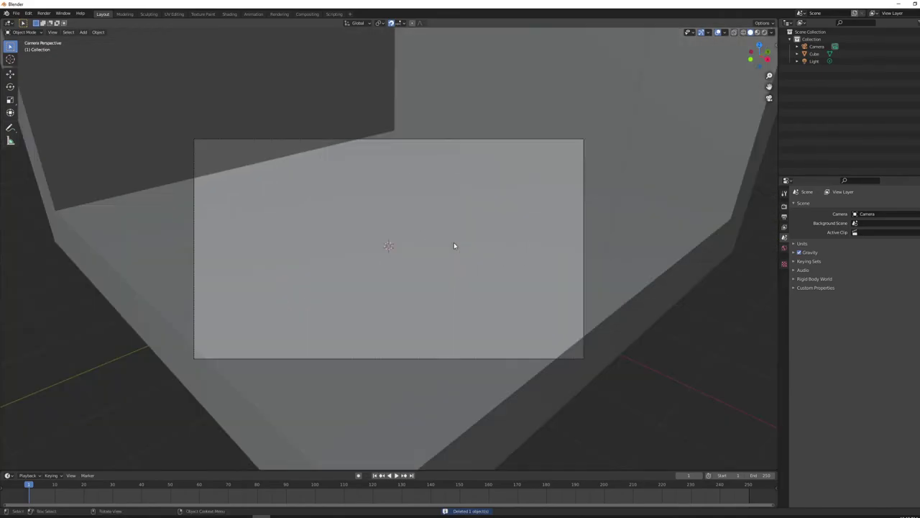
pyautogui.press('KP_0')
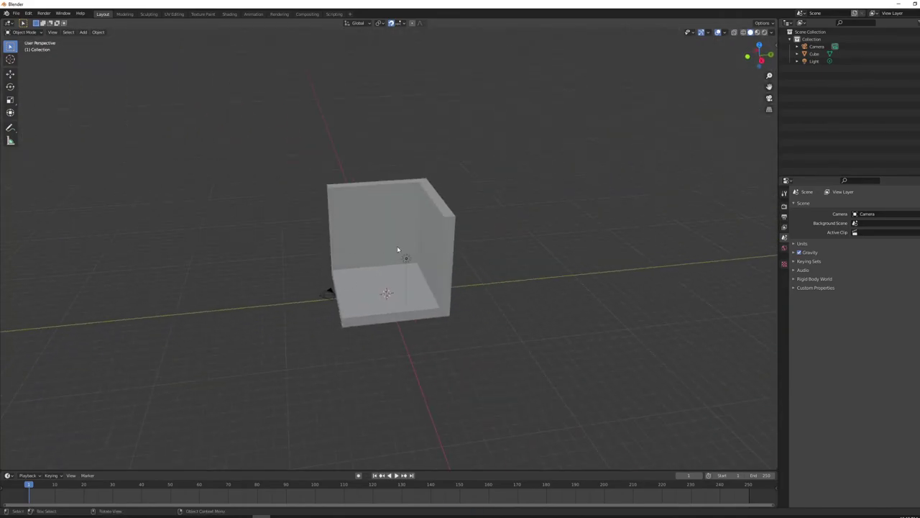
pyautogui.moveTo(397, 245); pyautogui.dragTo(426, 254, button='middle')
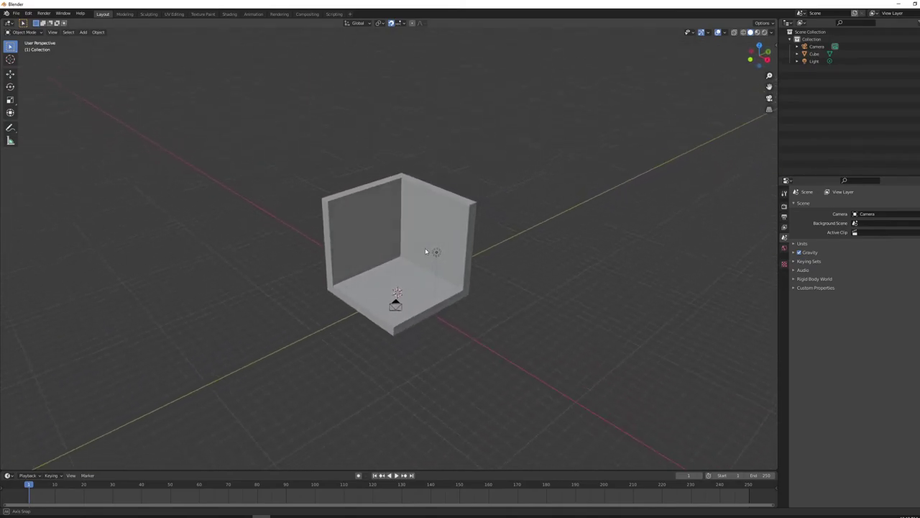
pyautogui.scroll(2, 426, 250)
pyautogui.moveTo(410, 279); pyautogui.dragTo(389, 248, button='middle')
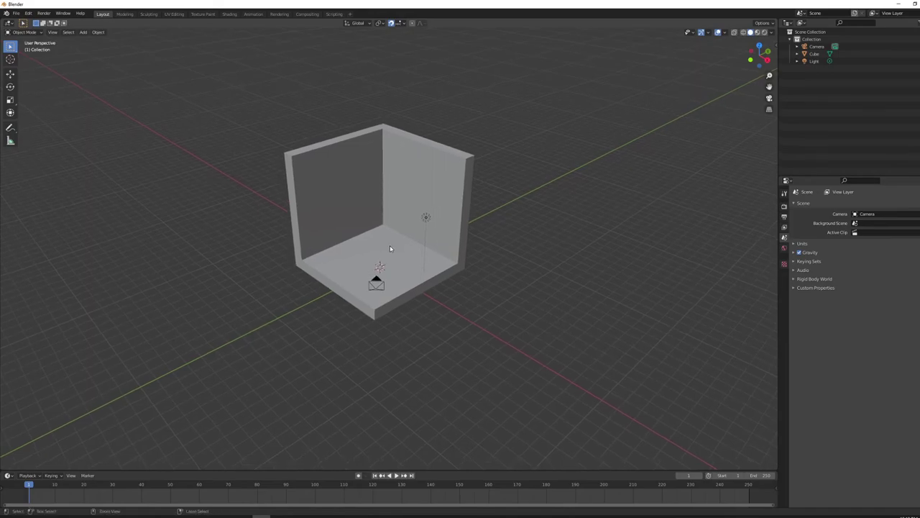
# - Align the camera to the view with Ctrl+Alt+Numpad0, refining the angle several times
pyautogui.press('ctrl+alt+KP_0')
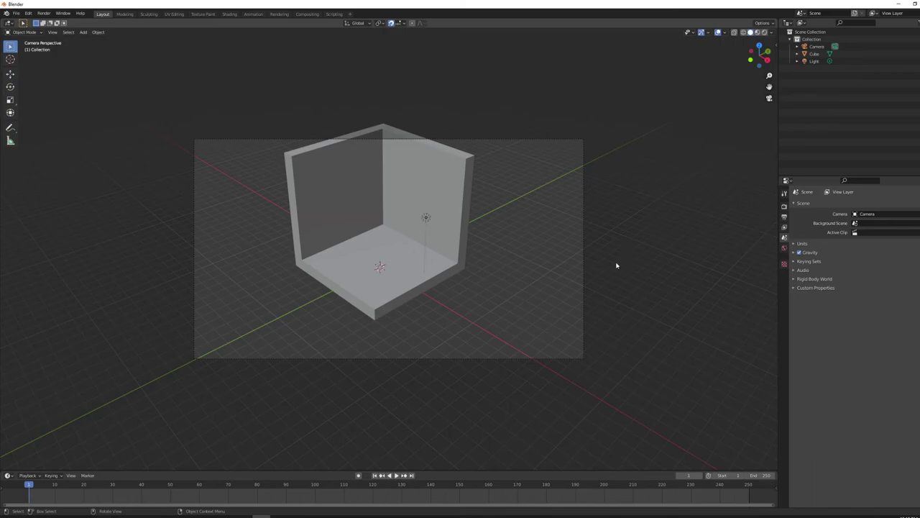
pyautogui.press('KP_5')
pyautogui.press('ctrl+alt+KP_0')
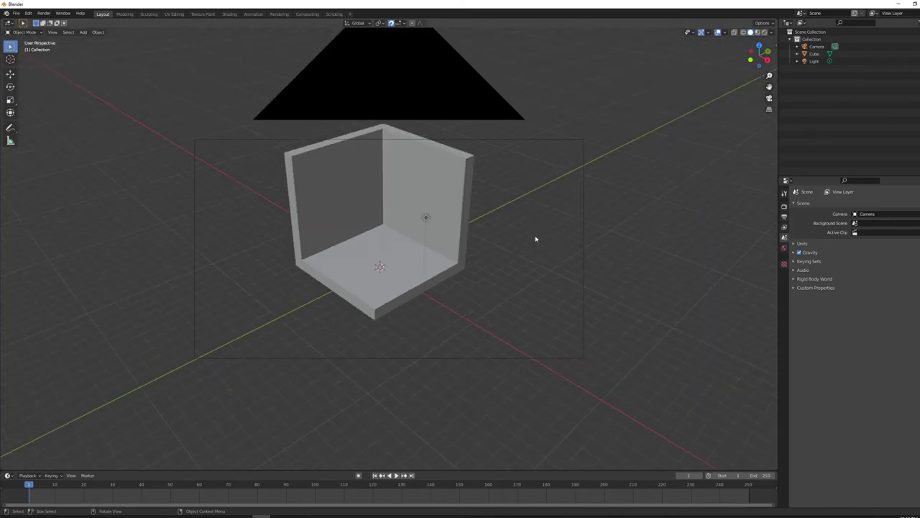
pyautogui.press('KP_0')
pyautogui.moveTo(584, 245); pyautogui.dragTo(549, 238, button='middle')
pyautogui.moveTo(637, 232); pyautogui.dragTo(653, 244, button='middle')
pyautogui.press('KP_0')
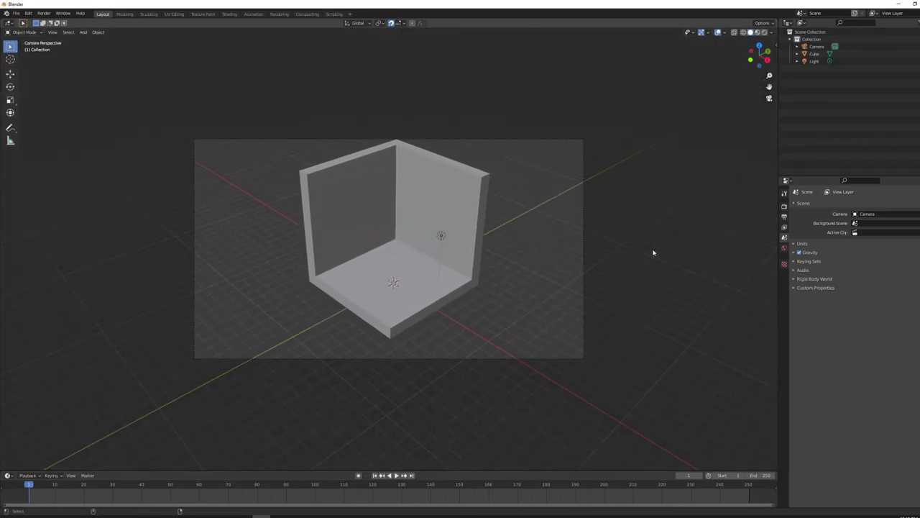
pyautogui.middleClick(653, 252)
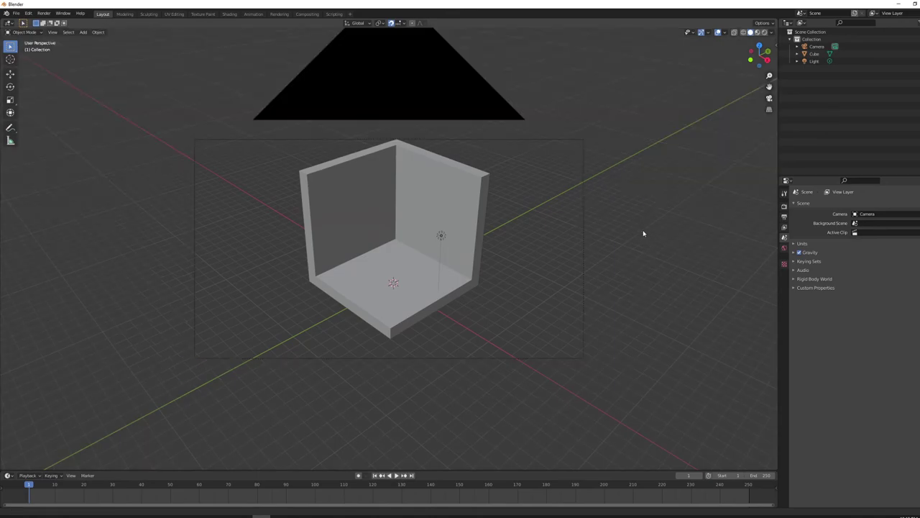
pyautogui.moveTo(643, 232); pyautogui.dragTo(644, 243, button='middle')
pyautogui.press('ctrl+alt+KP_0')
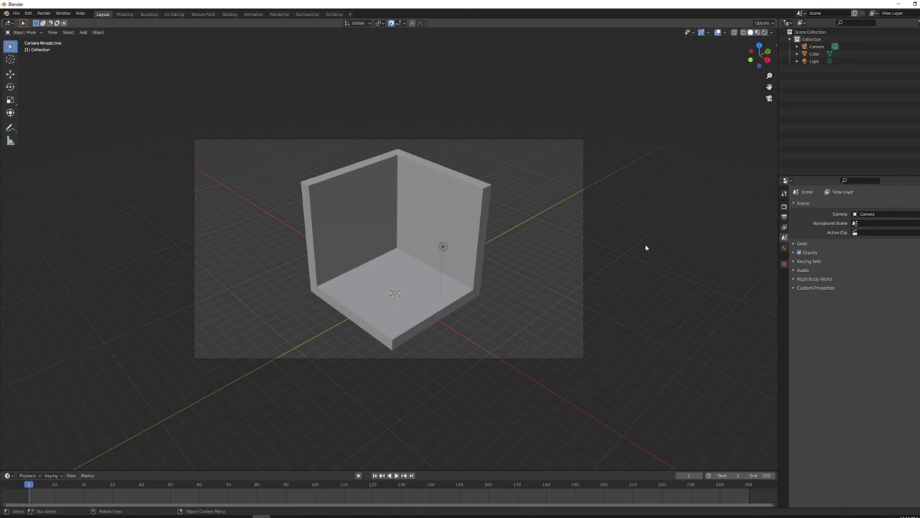
# - Render a preview image with F12, then close the render window
pyautogui.press('F12')
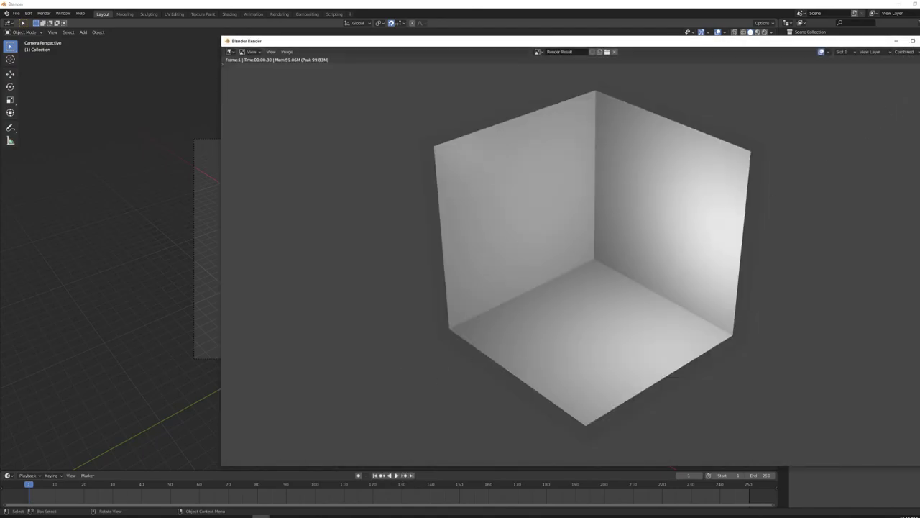
pyautogui.press('Escape')
pyautogui.moveTo(638, 234); pyautogui.dragTo(627, 234, button='middle')
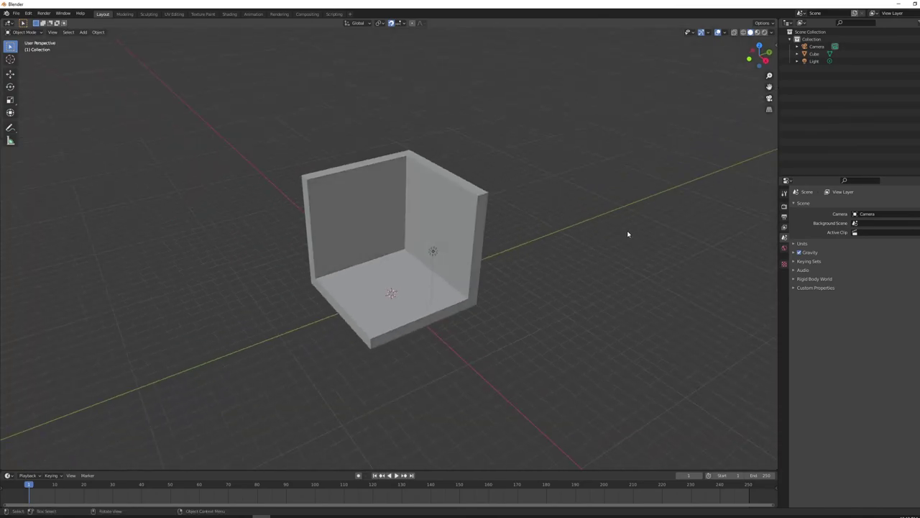